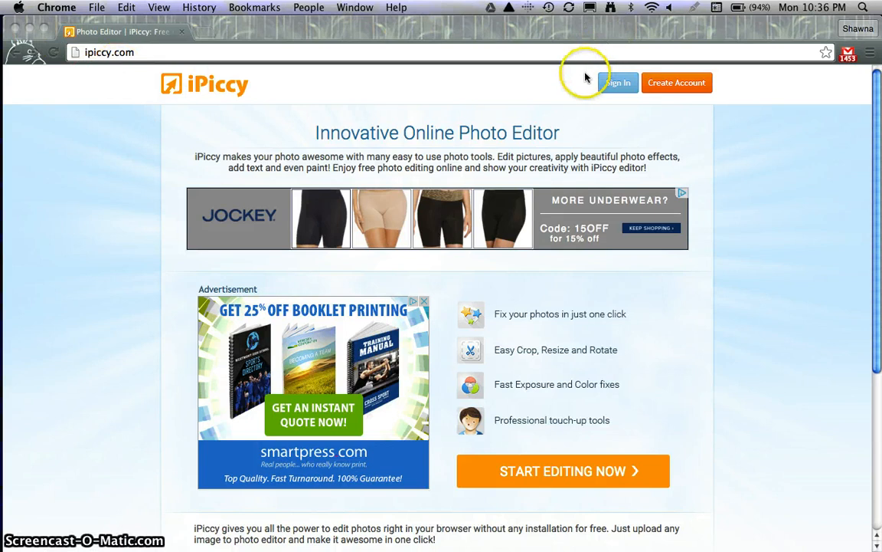
Step: Launch the iPiccy online photo editor from the ipiccy.com homepage
{"action": "left_click", "coordinate": [605, 470]}
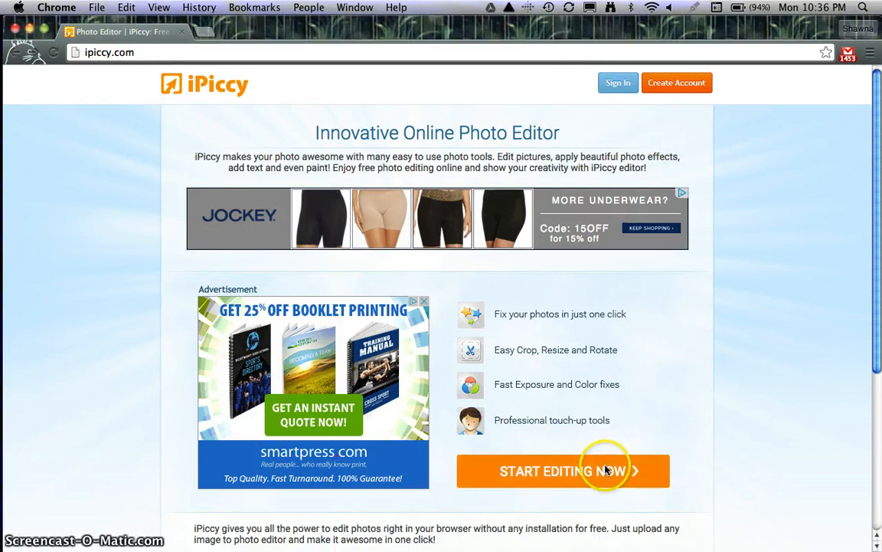
{"action": "left_click", "coordinate": [605, 469]}
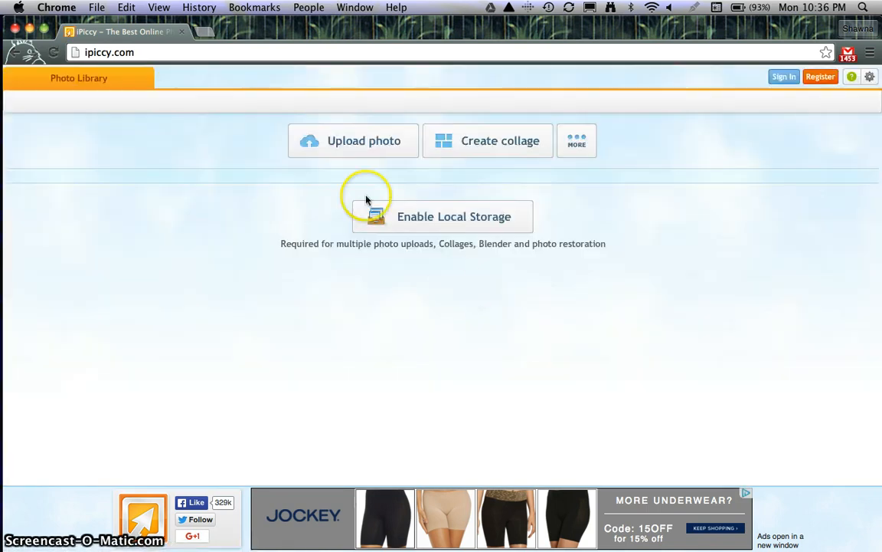
Step: Upload smashed02.jpg from the Desktop into the editor
{"action": "left_click", "coordinate": [355, 141]}
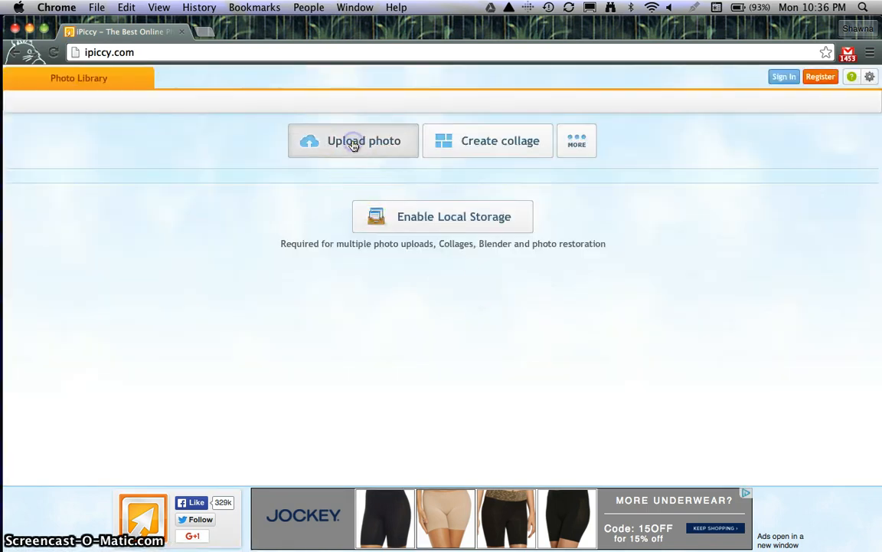
{"action": "scroll", "coordinate": [372, 156], "scroll_direction": "down", "scroll_amount": 15}
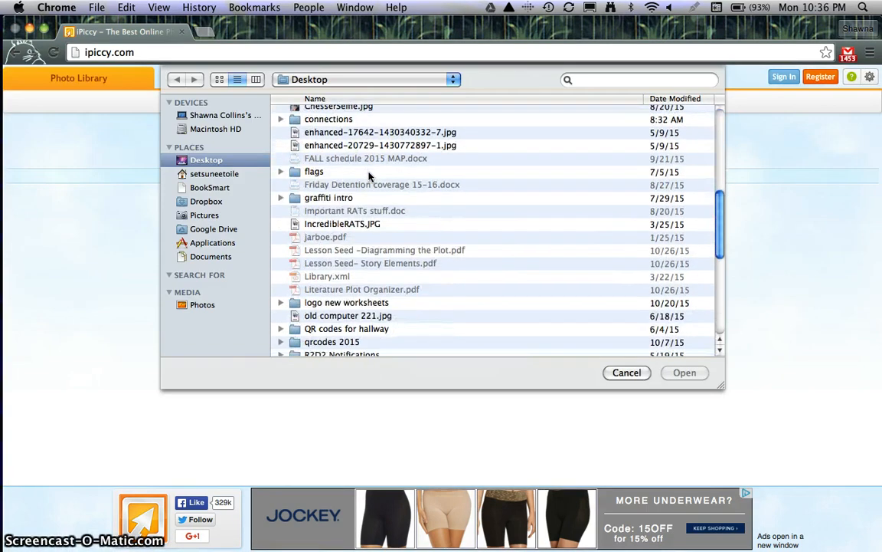
{"action": "scroll", "coordinate": [370, 176], "scroll_direction": "down", "scroll_amount": 5}
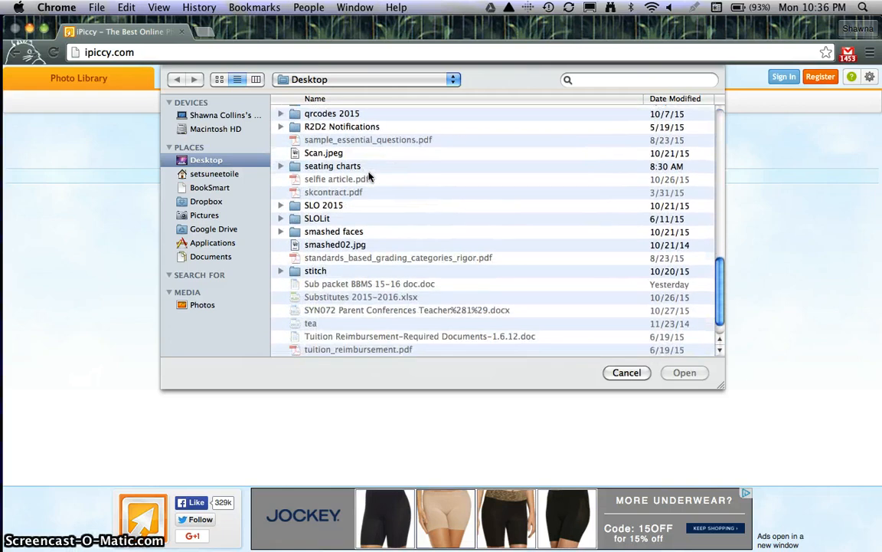
{"action": "left_click", "coordinate": [337, 219]}
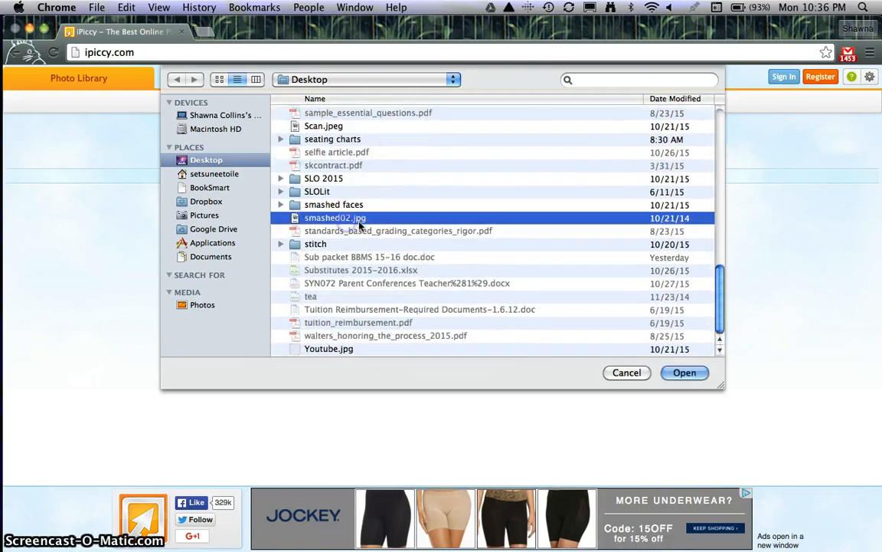
{"action": "left_click", "coordinate": [683, 372]}
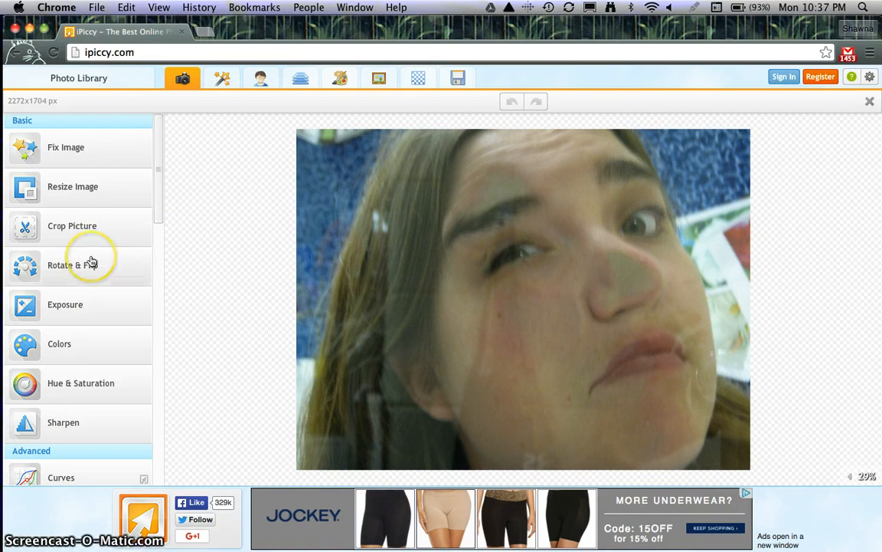
Step: Open the Hue & Saturation tool from the left tool list
{"action": "scroll", "coordinate": [91, 259], "scroll_direction": "down", "scroll_amount": 10}
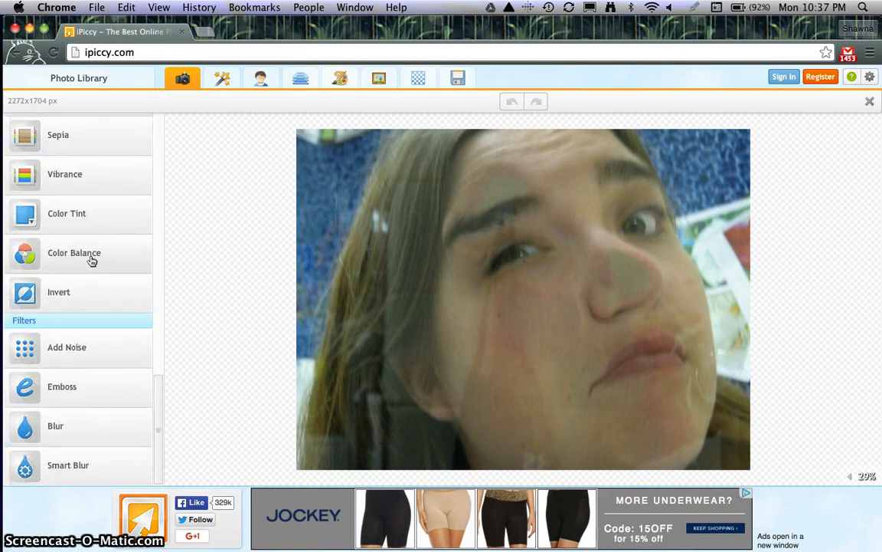
{"action": "scroll", "coordinate": [90, 260], "scroll_direction": "up", "scroll_amount": 10}
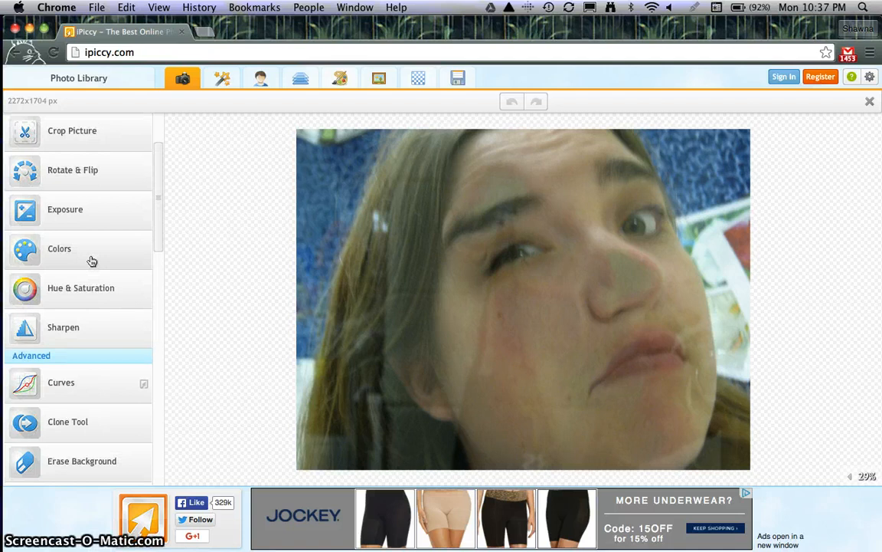
{"action": "left_click", "coordinate": [83, 293]}
{"action": "scroll", "coordinate": [83, 294], "scroll_direction": "up", "scroll_amount": 3}
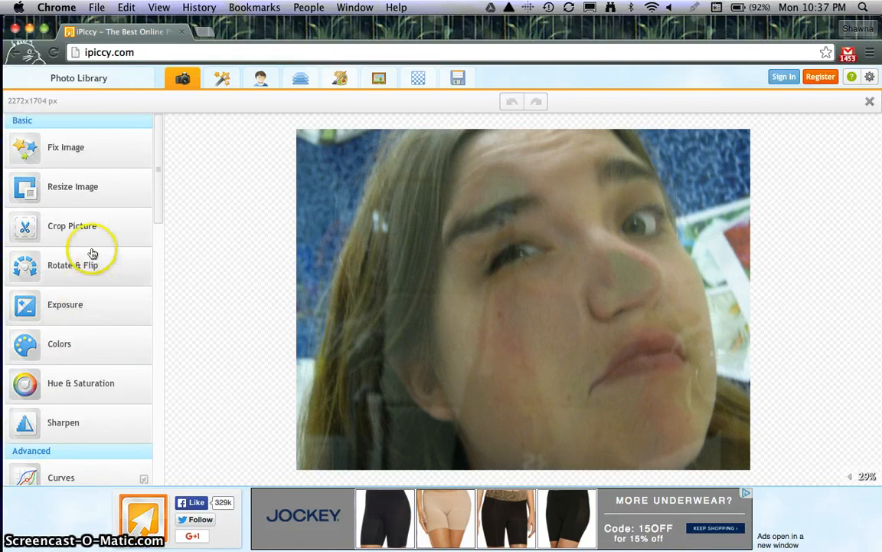
{"action": "left_click", "coordinate": [83, 394]}
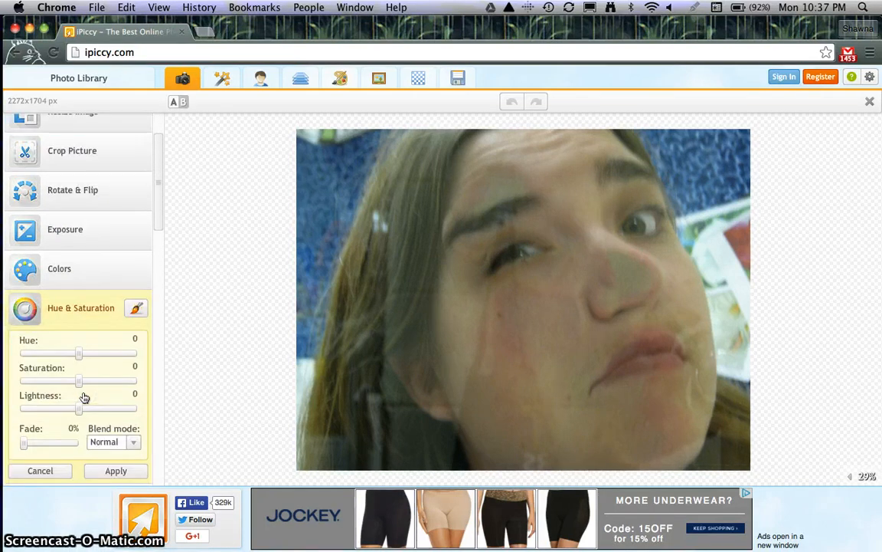
Step: Drop Saturation to -100 and apply it so the selfie turns greyscale
{"action": "left_click", "coordinate": [77, 383]}
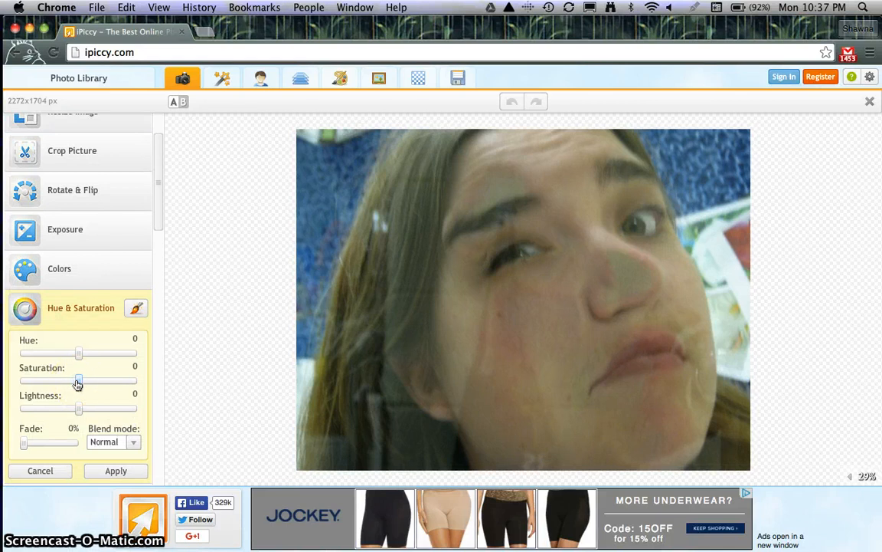
{"action": "left_click_drag", "start_coordinate": [77, 383], "coordinate": [24, 381]}
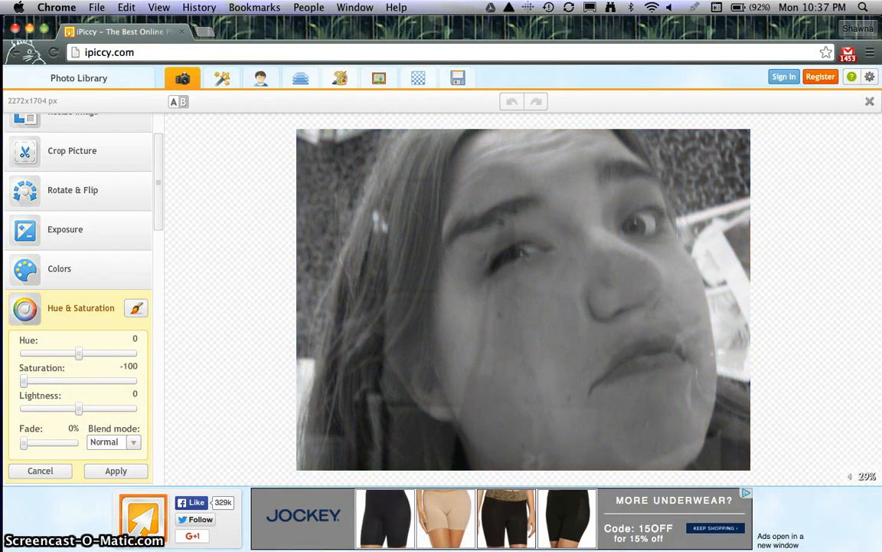
{"action": "left_click", "coordinate": [117, 470]}
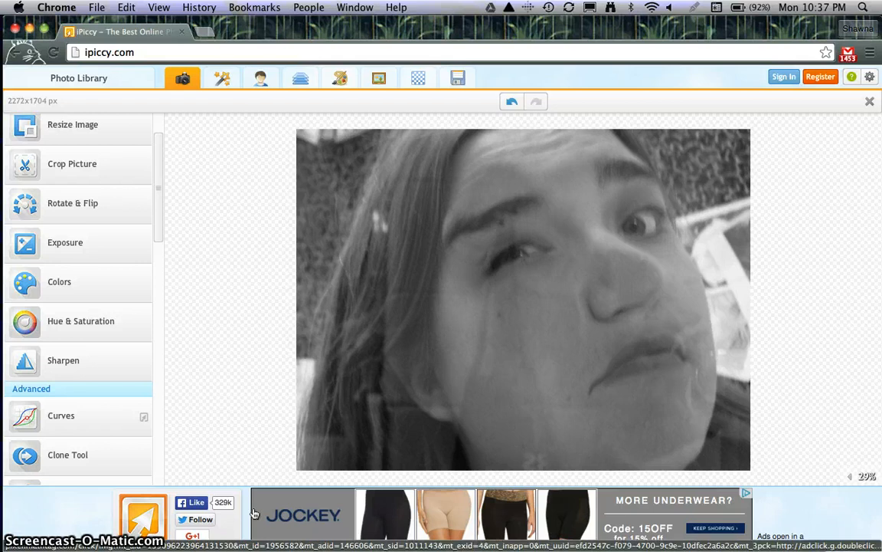
Step: Open Crop Picture and set the crop ratio to Square
{"action": "left_click", "coordinate": [95, 170]}
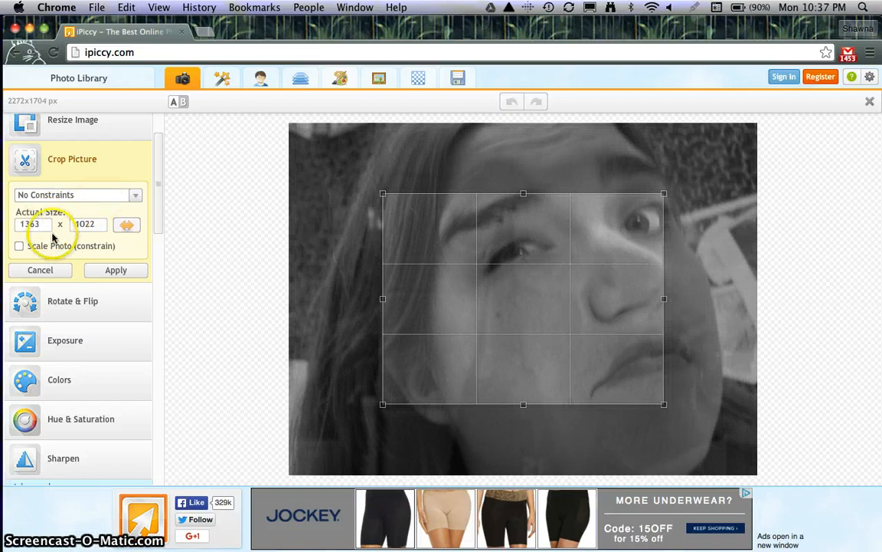
{"action": "left_click", "coordinate": [93, 198]}
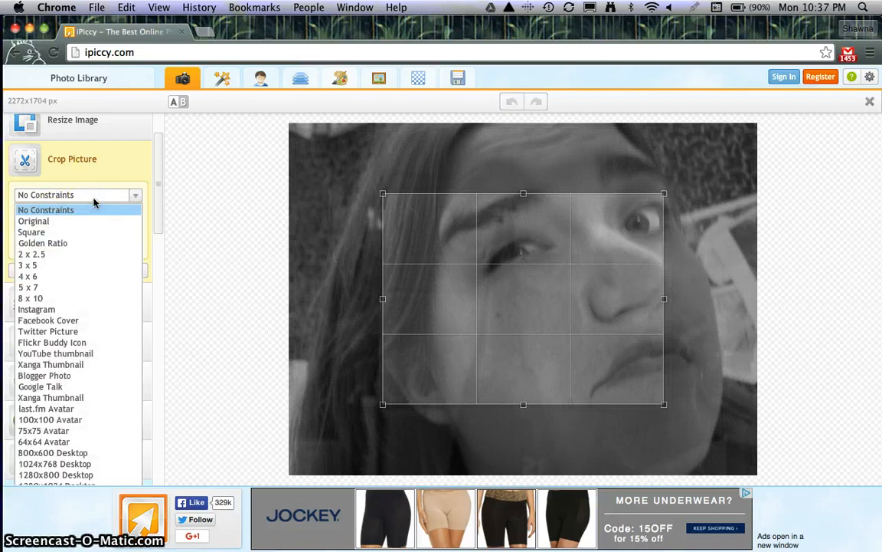
{"action": "left_click", "coordinate": [80, 233]}
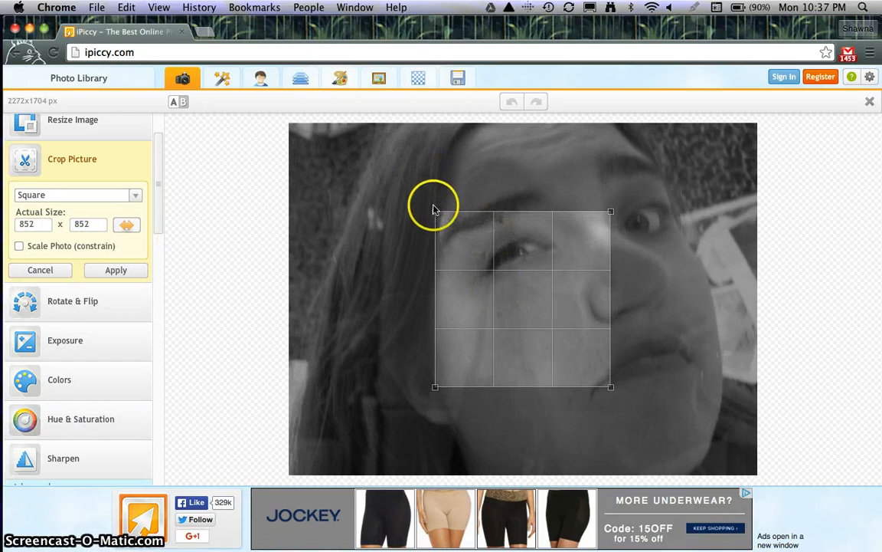
Step: Size and position the square crop to 1504 × 1504 around the face, then apply it
{"action": "left_click_drag", "start_coordinate": [436, 212], "coordinate": [331, 134]}
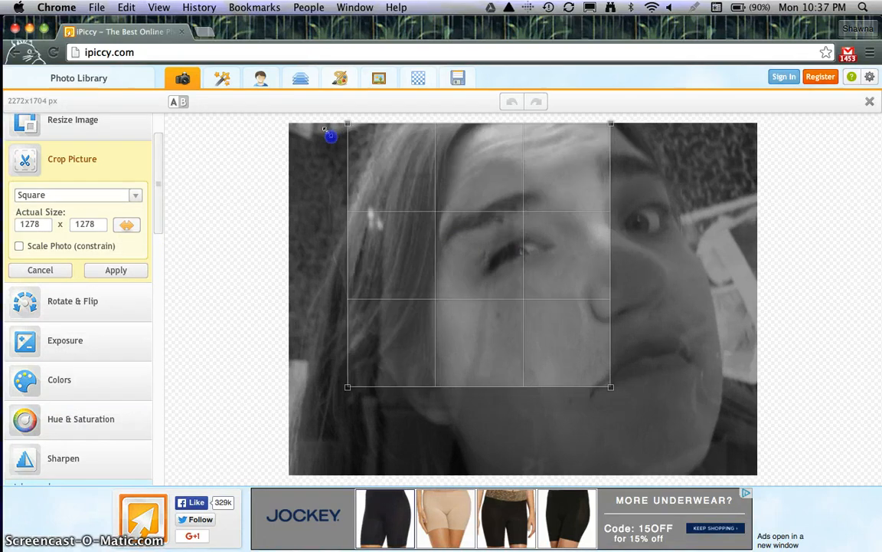
{"action": "left_click_drag", "start_coordinate": [611, 385], "coordinate": [729, 465]}
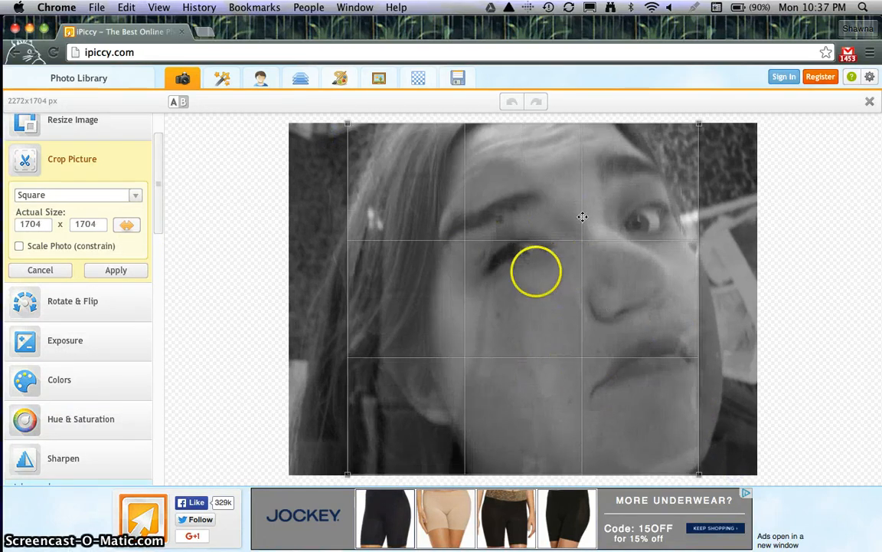
{"action": "left_click_drag", "start_coordinate": [529, 271], "coordinate": [550, 272]}
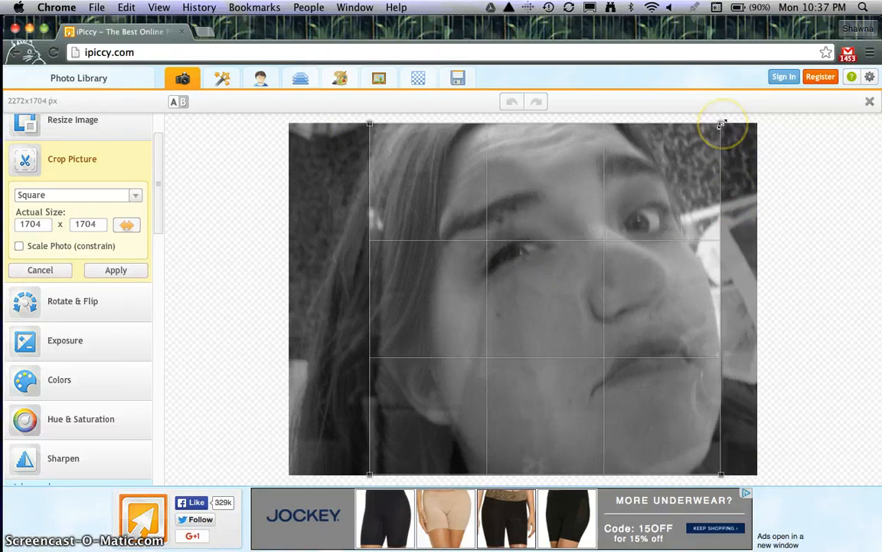
{"action": "left_click_drag", "start_coordinate": [720, 124], "coordinate": [645, 189]}
{"action": "left_click_drag", "start_coordinate": [544, 335], "coordinate": [578, 266]}
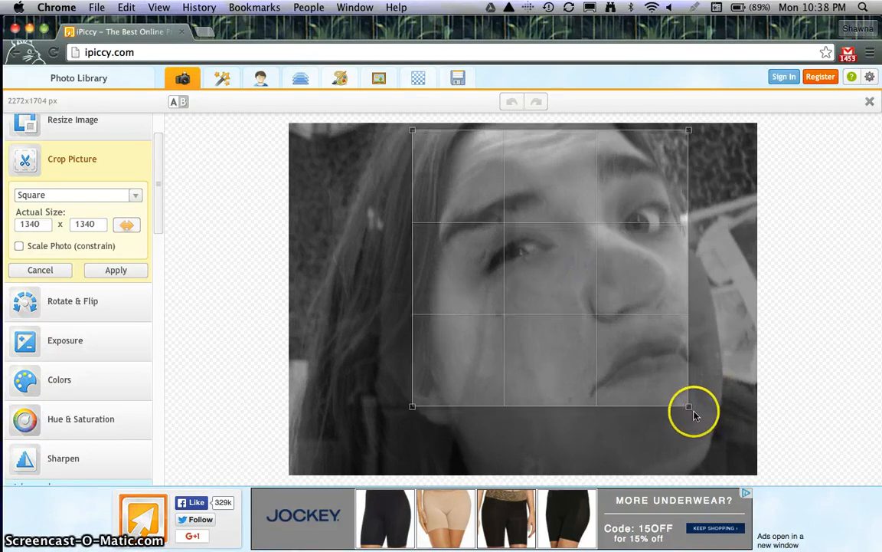
{"action": "left_click_drag", "start_coordinate": [689, 408], "coordinate": [723, 441]}
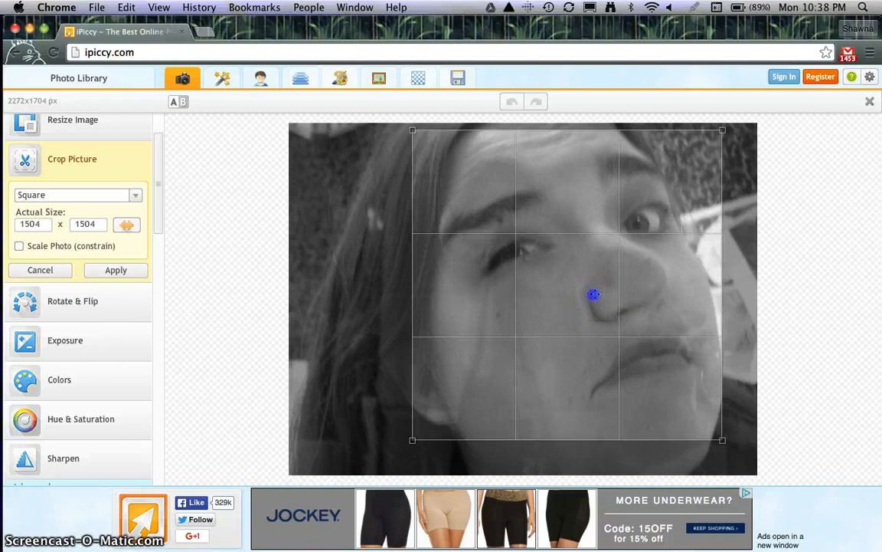
{"action": "left_click_drag", "start_coordinate": [590, 296], "coordinate": [556, 307]}
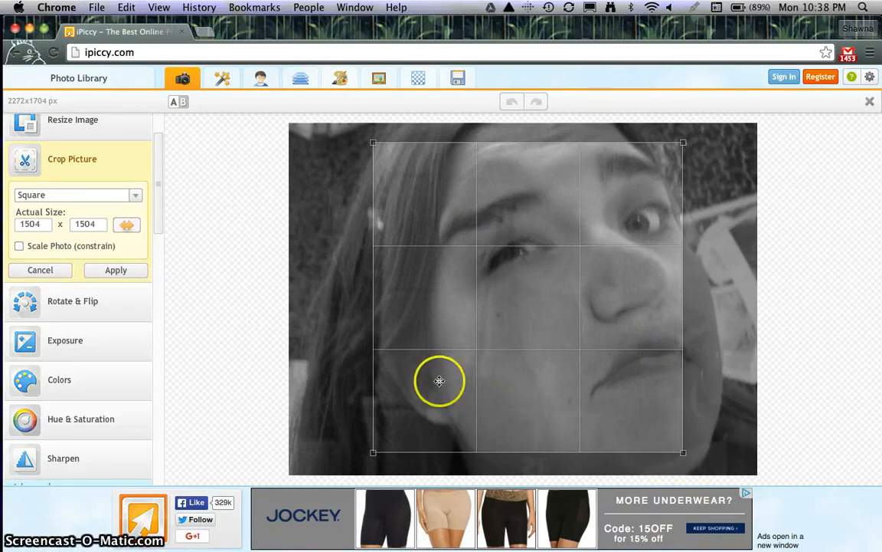
{"action": "left_click", "coordinate": [125, 270]}
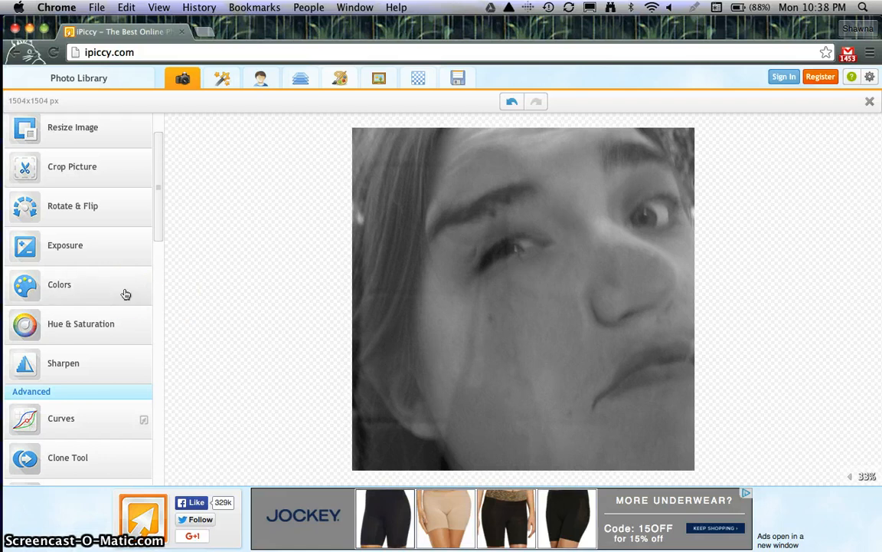
Step: Scroll the left tool list once the 1504 × 1504 crop has applied
{"action": "scroll", "coordinate": [125, 294], "scroll_direction": "up", "scroll_amount": 2}
{"action": "scroll", "coordinate": [126, 294], "scroll_direction": "down", "scroll_amount": 6}
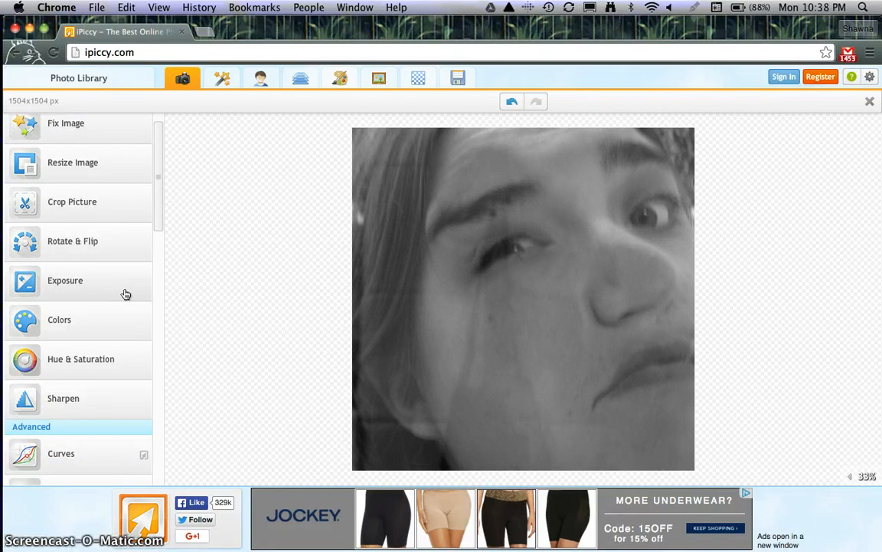
Step: Open the Exposure tool with Exposure, Highlights, Shadows and Contrast at 0
{"action": "scroll", "coordinate": [118, 314], "scroll_direction": "down", "scroll_amount": 5}
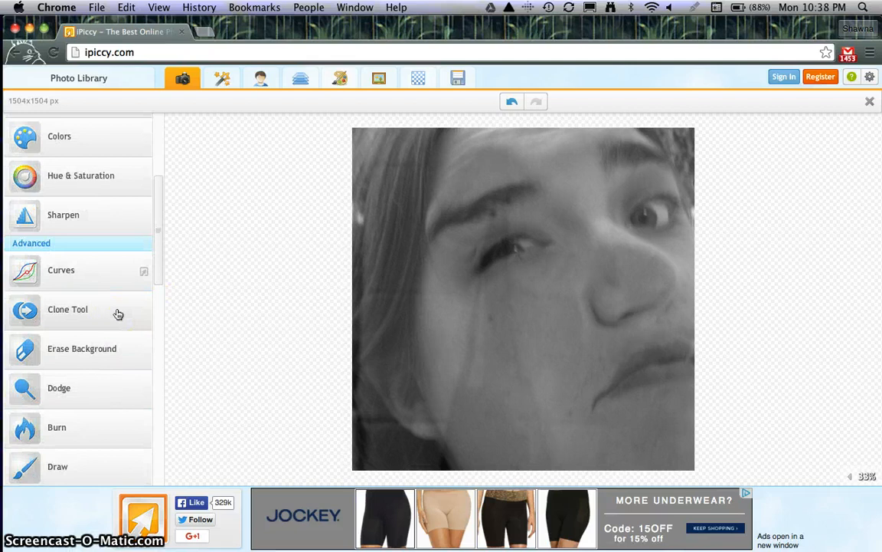
{"action": "scroll", "coordinate": [118, 314], "scroll_direction": "down", "scroll_amount": 2}
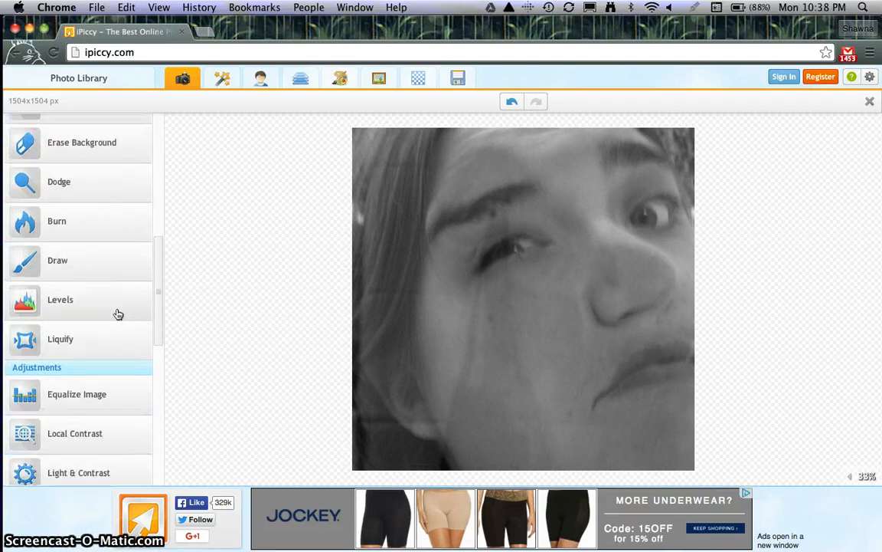
{"action": "scroll", "coordinate": [118, 314], "scroll_direction": "down", "scroll_amount": 8}
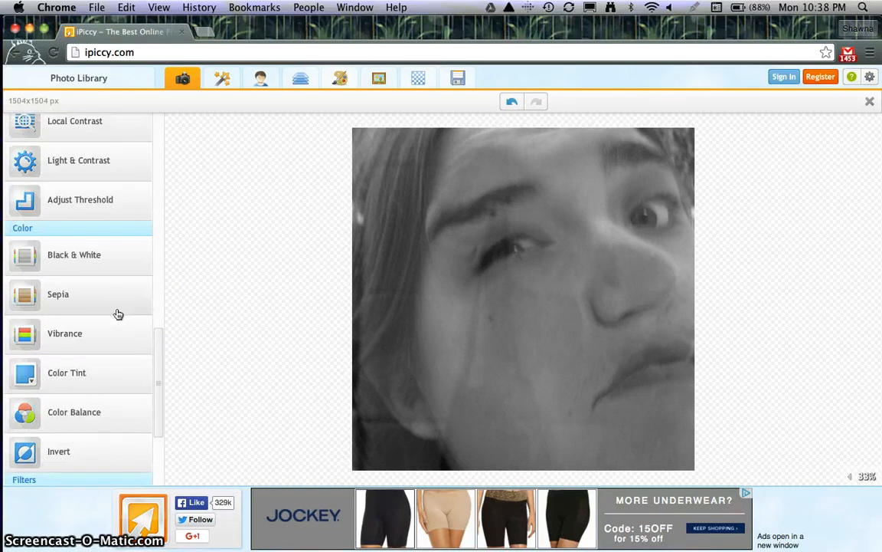
{"action": "scroll", "coordinate": [118, 314], "scroll_direction": "up", "scroll_amount": 15}
{"action": "scroll", "coordinate": [115, 310], "scroll_direction": "down", "scroll_amount": 1}
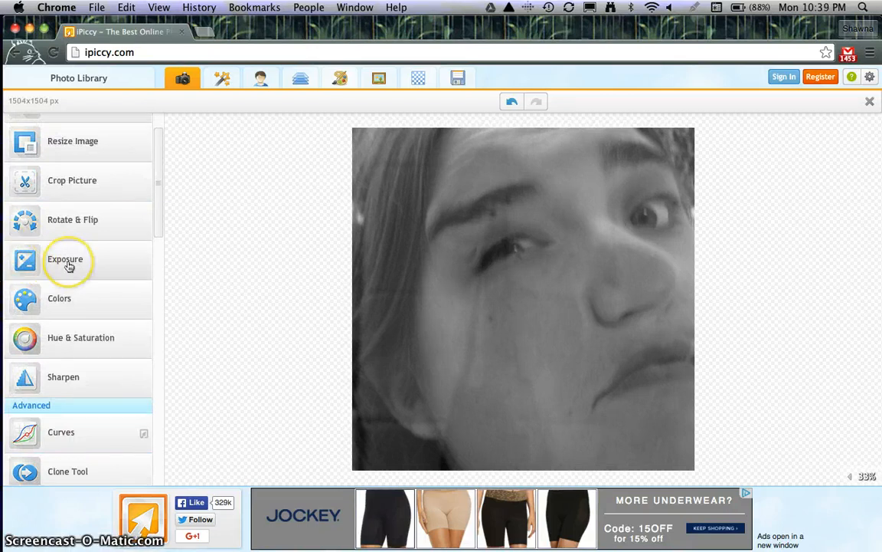
{"action": "left_click", "coordinate": [69, 265]}
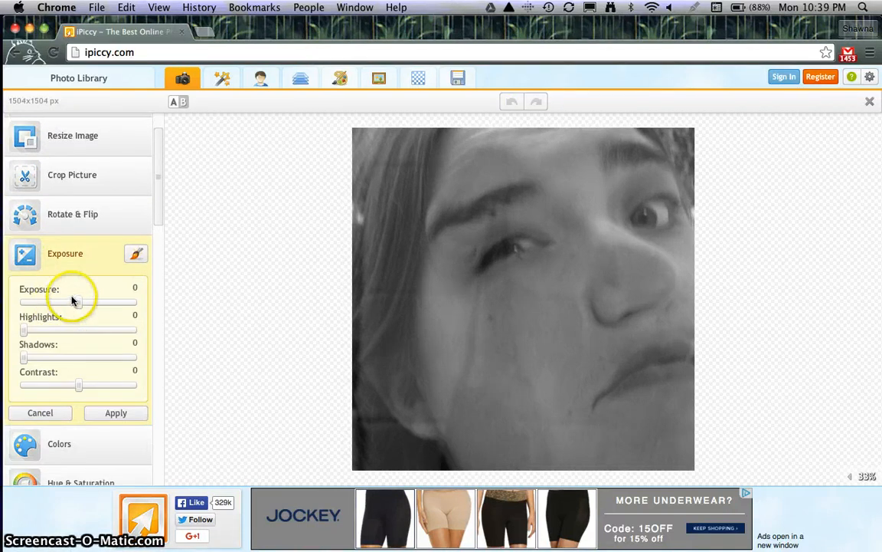
Step: Set Highlights to 39, Shadows to 57 and Contrast to 18, then apply
{"action": "left_click_drag", "start_coordinate": [25, 330], "coordinate": [66, 331]}
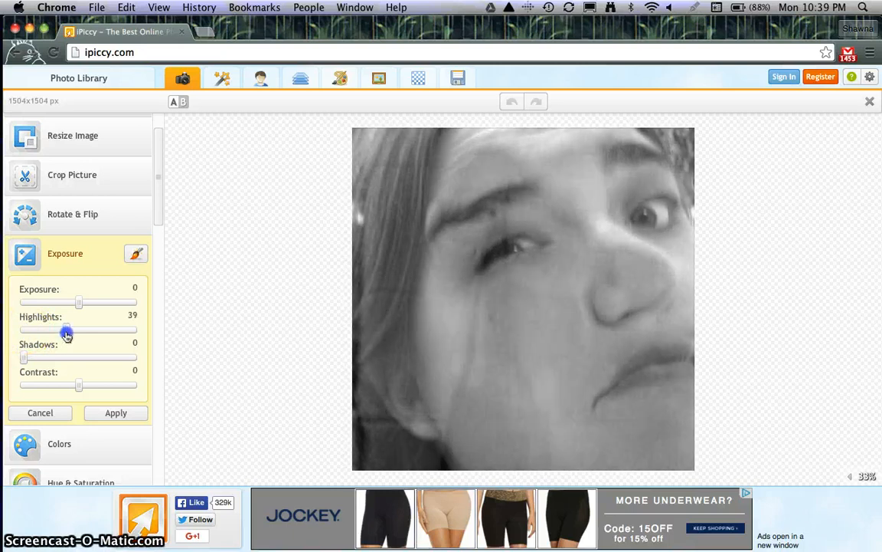
{"action": "left_click_drag", "start_coordinate": [25, 358], "coordinate": [78, 358]}
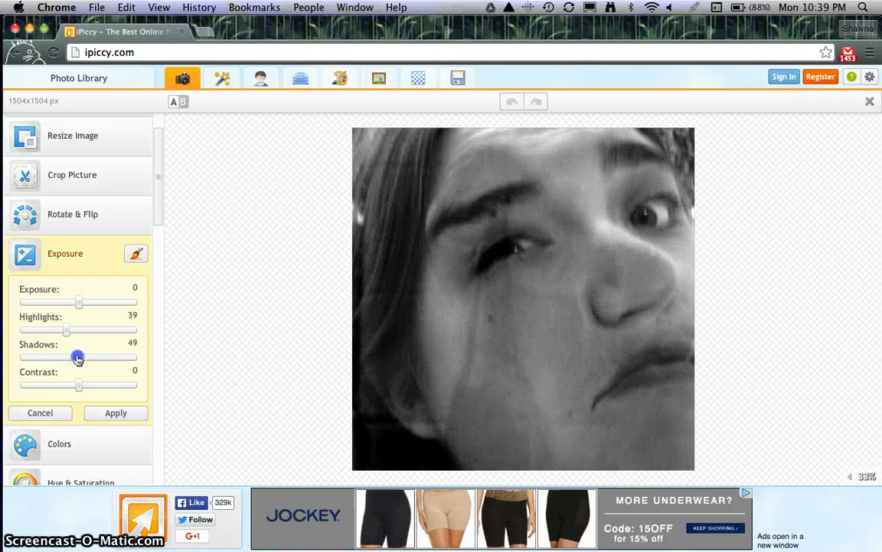
{"action": "left_click", "coordinate": [79, 386]}
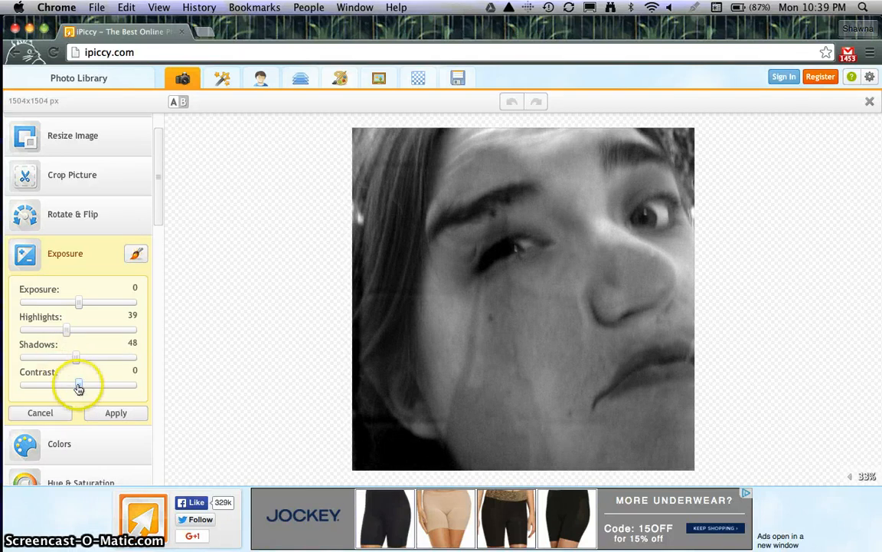
{"action": "mouse_move", "coordinate": [80, 388]}
{"action": "left_mouse_down"}
{"action": "mouse_move", "coordinate": [64, 386]}
{"action": "mouse_move", "coordinate": [90, 387]}
{"action": "left_mouse_up"}
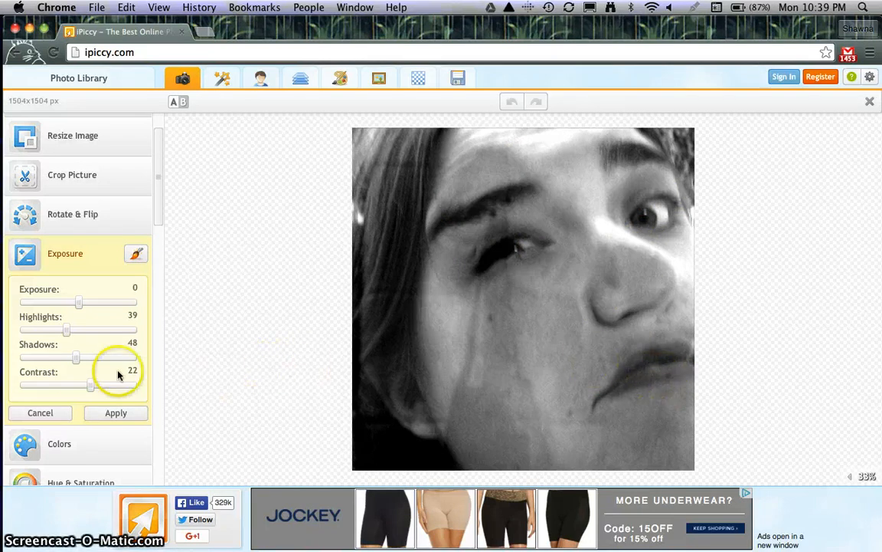
{"action": "left_click_drag", "start_coordinate": [92, 385], "coordinate": [140, 386]}
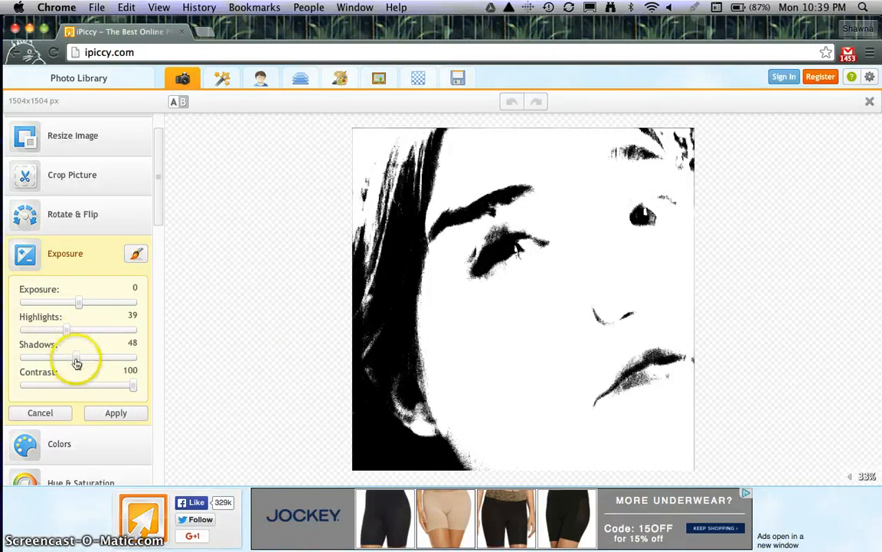
{"action": "left_click_drag", "start_coordinate": [77, 359], "coordinate": [85, 390]}
{"action": "left_click_drag", "start_coordinate": [133, 357], "coordinate": [88, 359]}
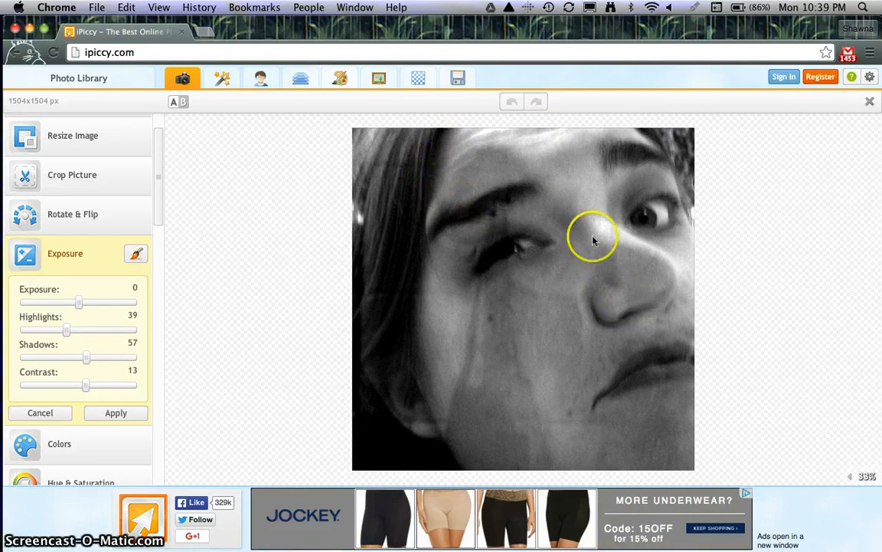
{"action": "left_click", "coordinate": [85, 387]}
{"action": "left_click_drag", "start_coordinate": [70, 387], "coordinate": [89, 386]}
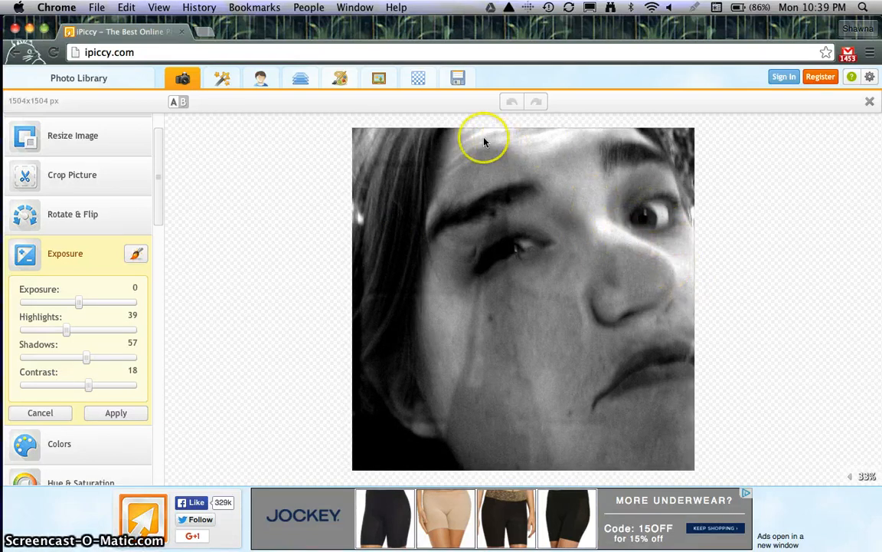
{"action": "left_click", "coordinate": [112, 413]}
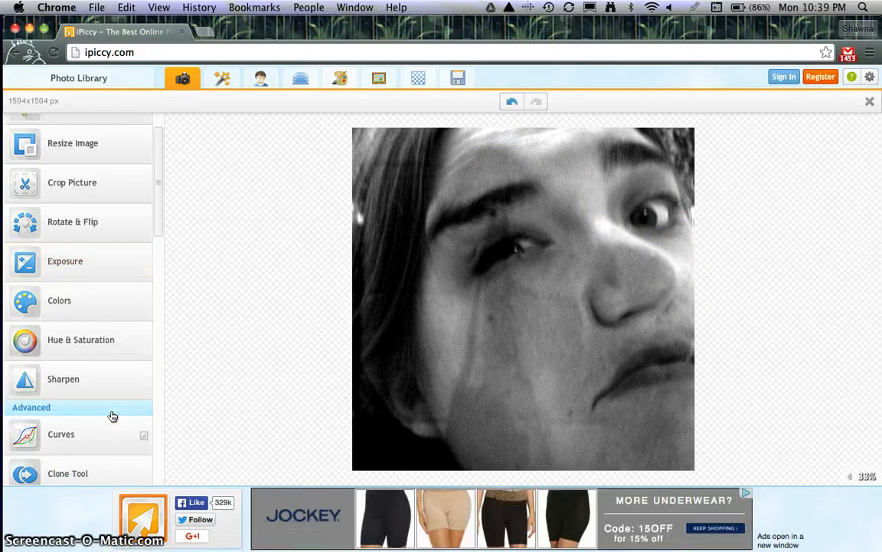
Step: Open the Save options, showing smashed02 as a JPG at 100% quality
{"action": "left_click", "coordinate": [467, 83]}
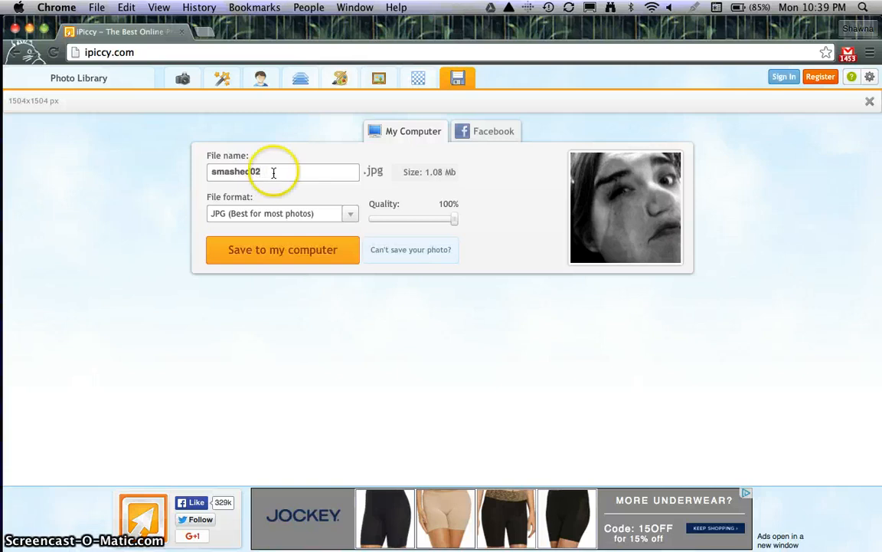
Step: Rename the file to the creator's name plus '01ASmashed', keep 100% quality, and save it to the computer
{"action": "left_click_drag", "start_coordinate": [182, 143], "coordinate": [160, 151]}
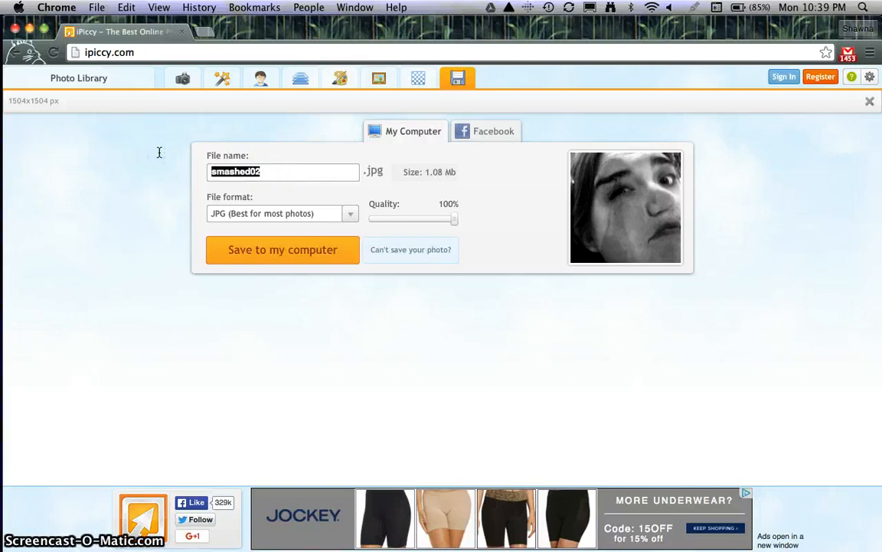
{"action": "type", "text": "ShawnaCh"}
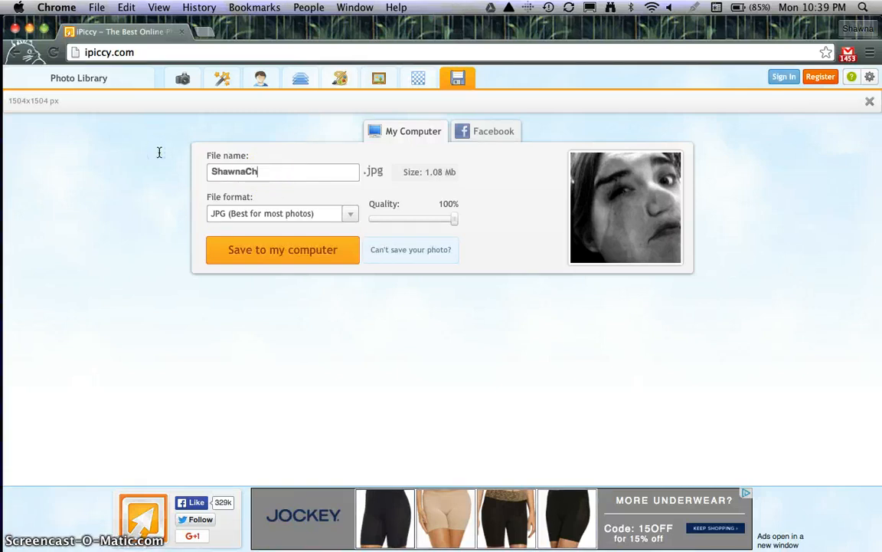
{"action": "type", "text": "esser01"}
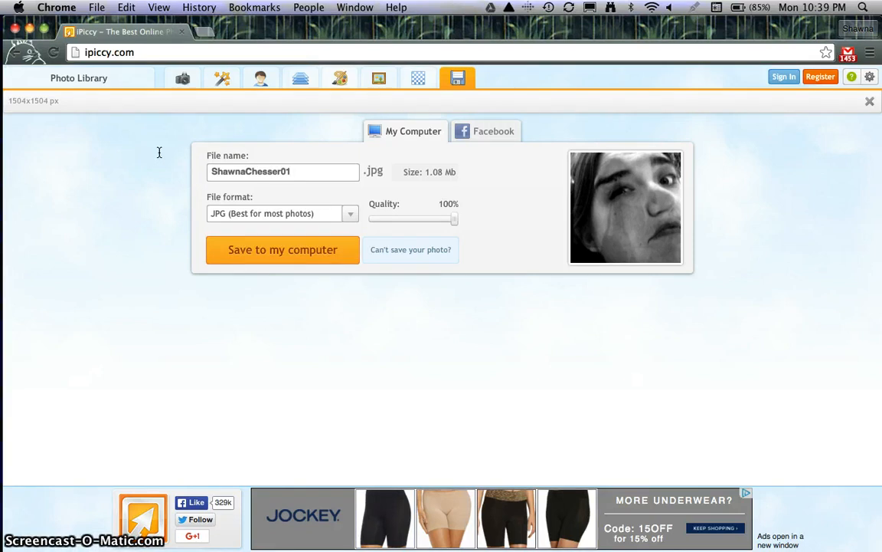
{"action": "type", "text": "Smashed"}
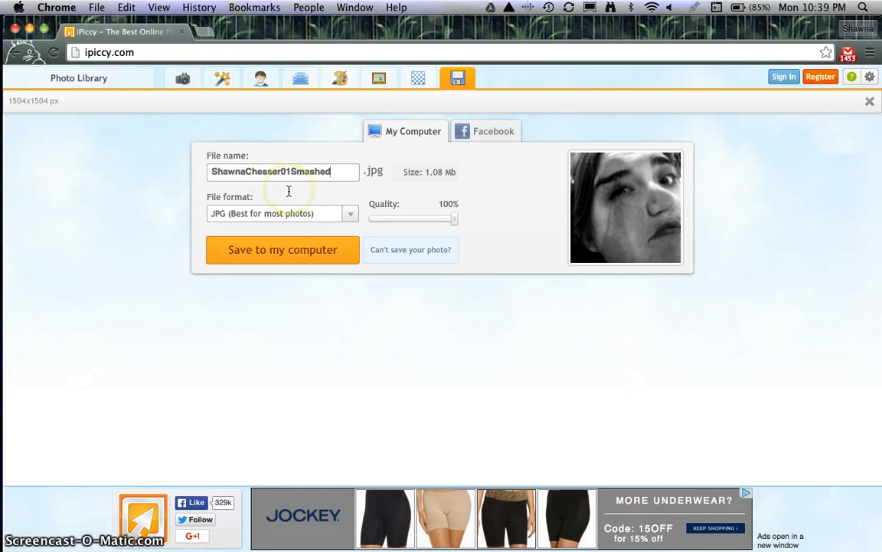
{"action": "left_click", "coordinate": [216, 170]}
{"action": "left_click", "coordinate": [290, 172]}
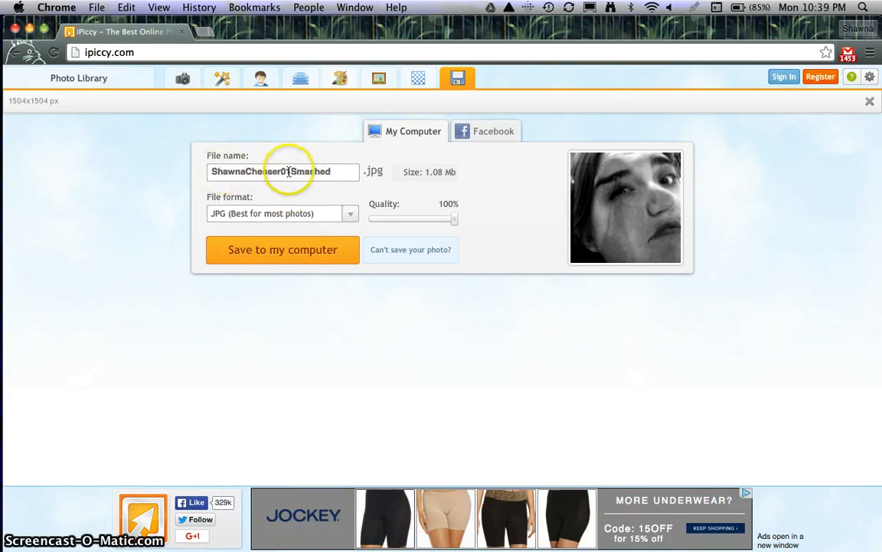
{"action": "type", "text": "A"}
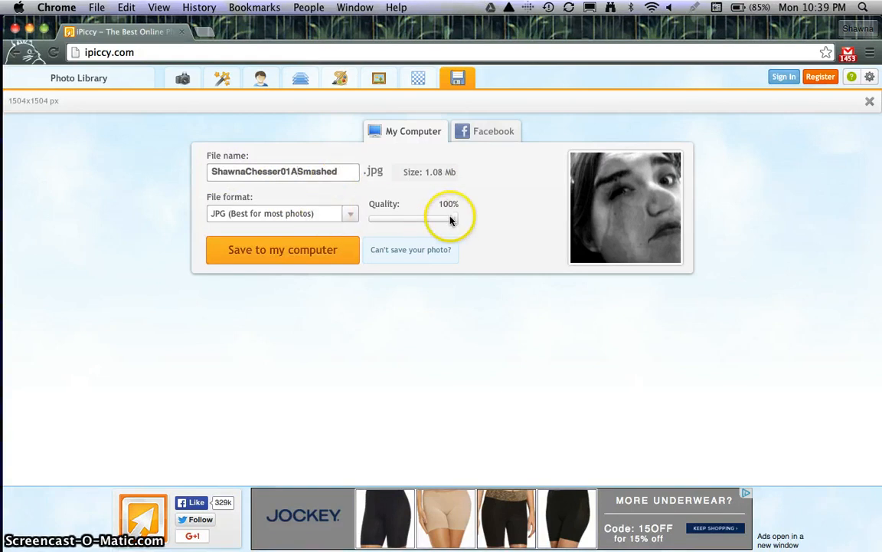
{"action": "left_click_drag", "start_coordinate": [451, 219], "coordinate": [475, 224]}
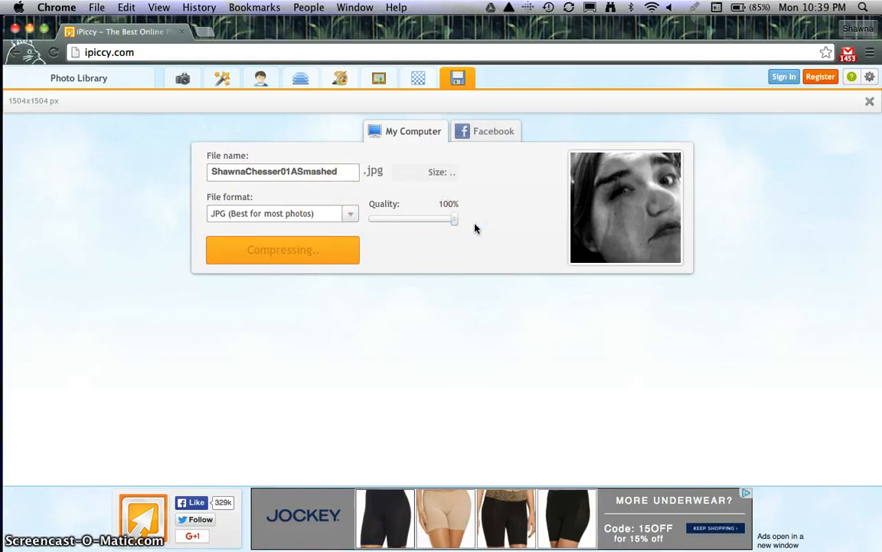
{"action": "left_click", "coordinate": [284, 252]}
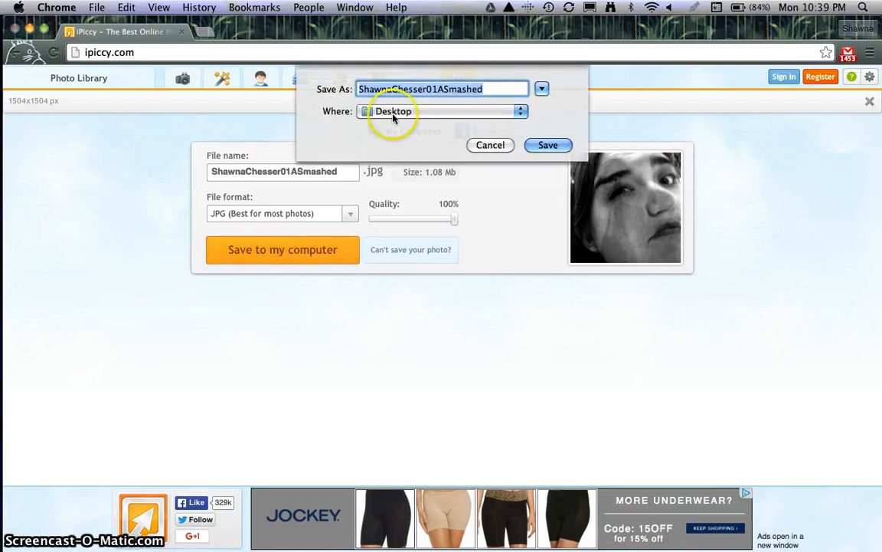
Step: Save the edited selfie as a JPG on the Desktop, then close the photo
{"action": "left_click", "coordinate": [553, 146]}
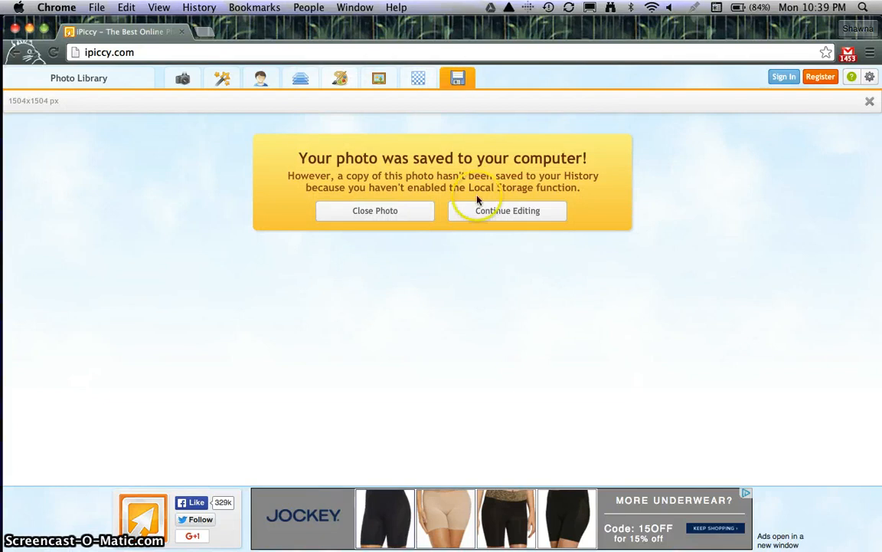
{"action": "left_click", "coordinate": [372, 211]}
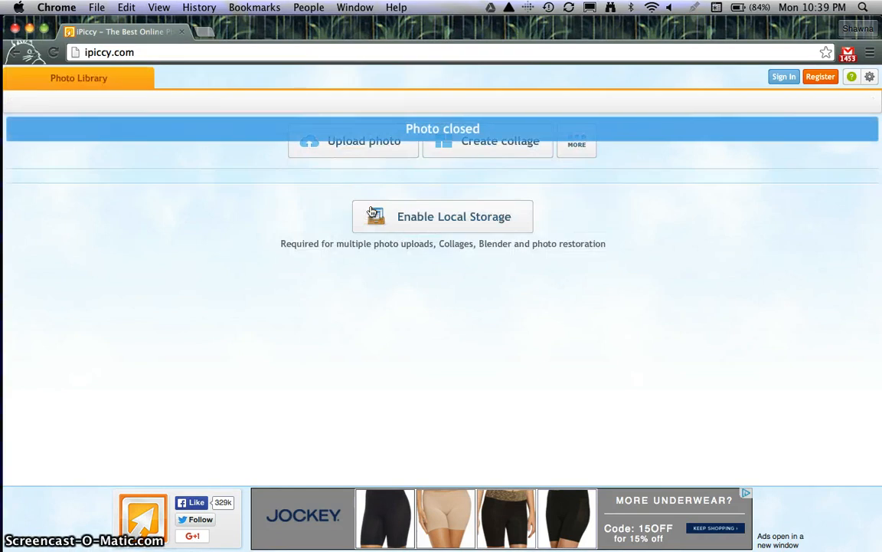
{"action": "mouse_move", "coordinate": [2, 495]}
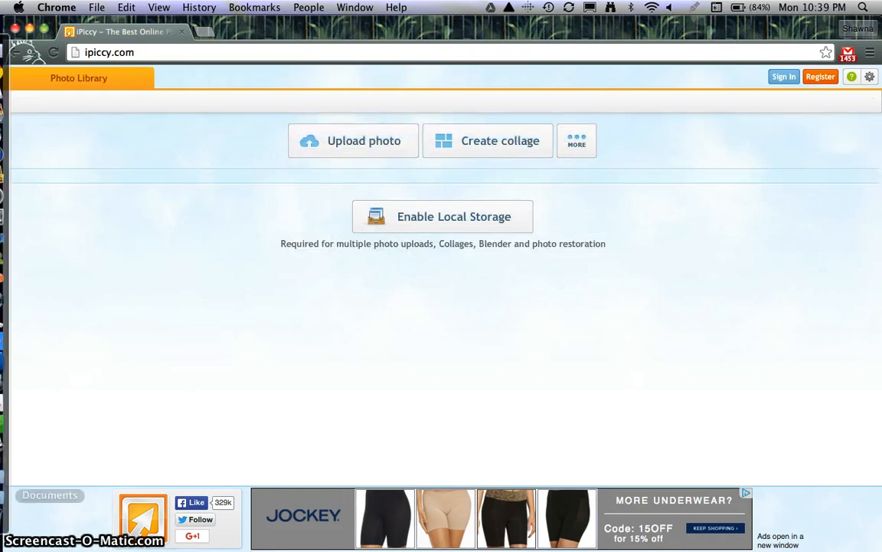